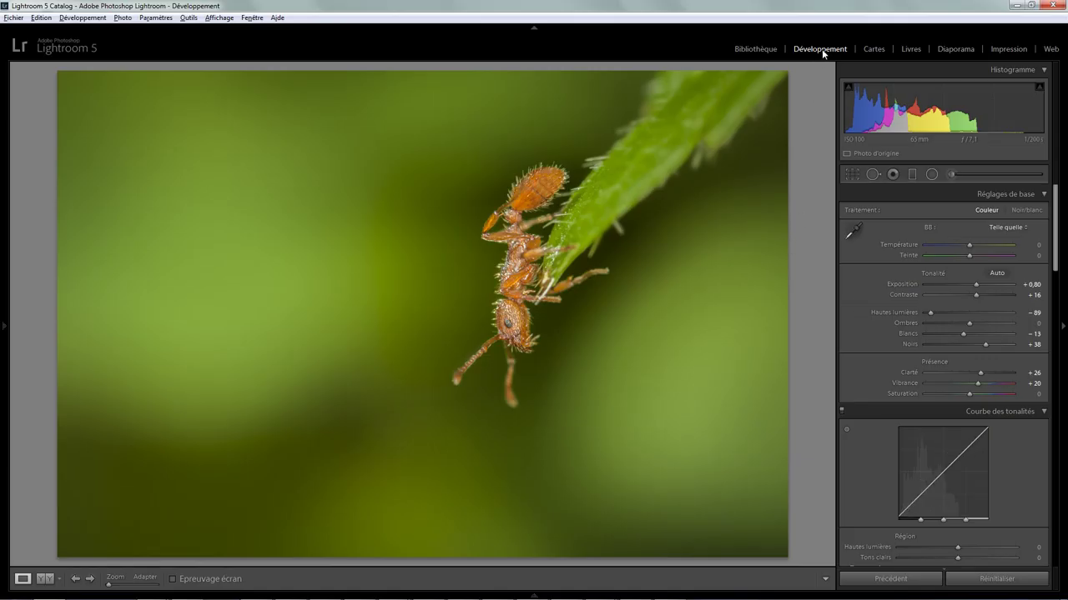
- Enable soft proofing on the ant photo with Blanc papier as the proof background
{"action": "left_click", "coordinate": [172, 578]}
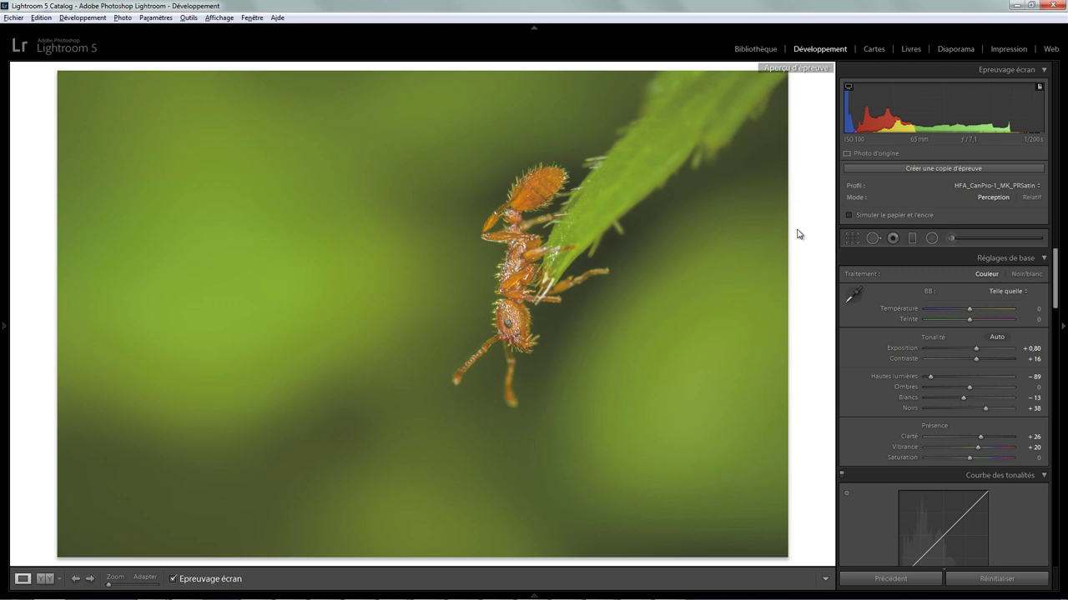
{"action": "right_click", "coordinate": [798, 231]}
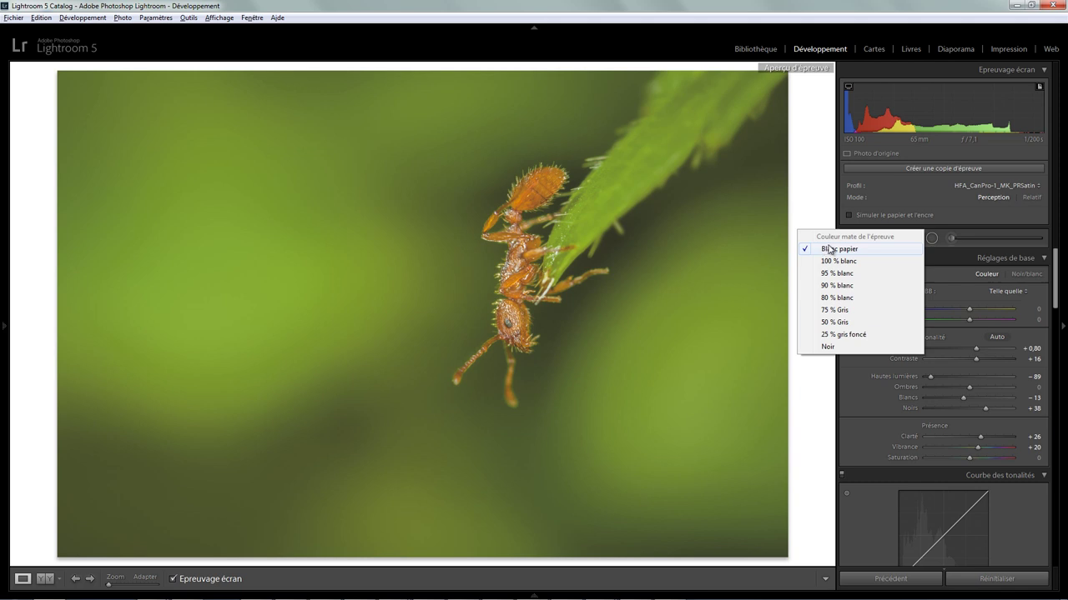
{"action": "left_click", "coordinate": [819, 214]}
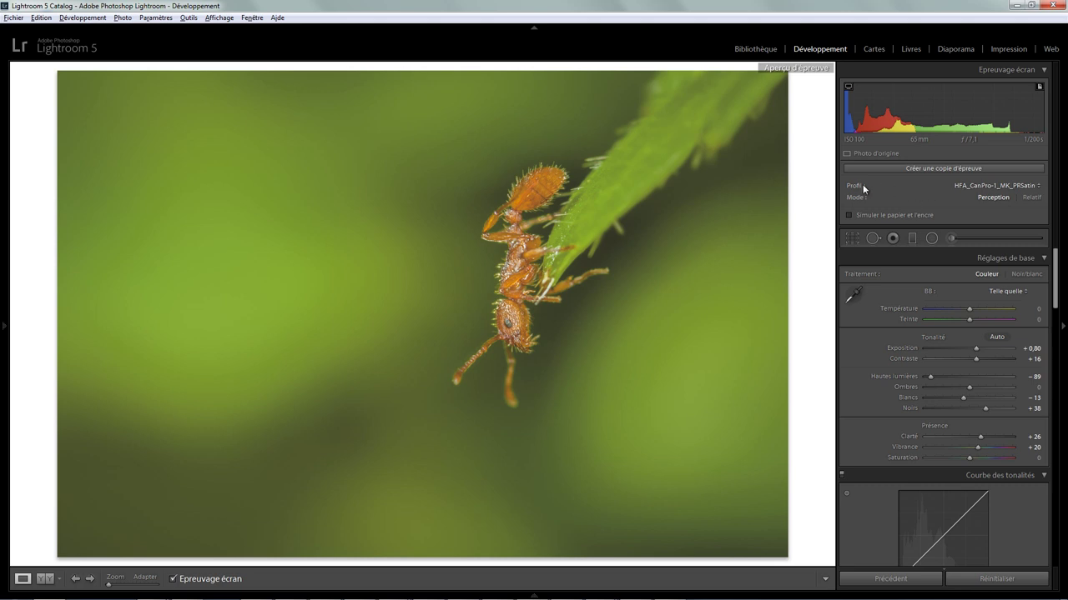
{"action": "left_click", "coordinate": [973, 186]}
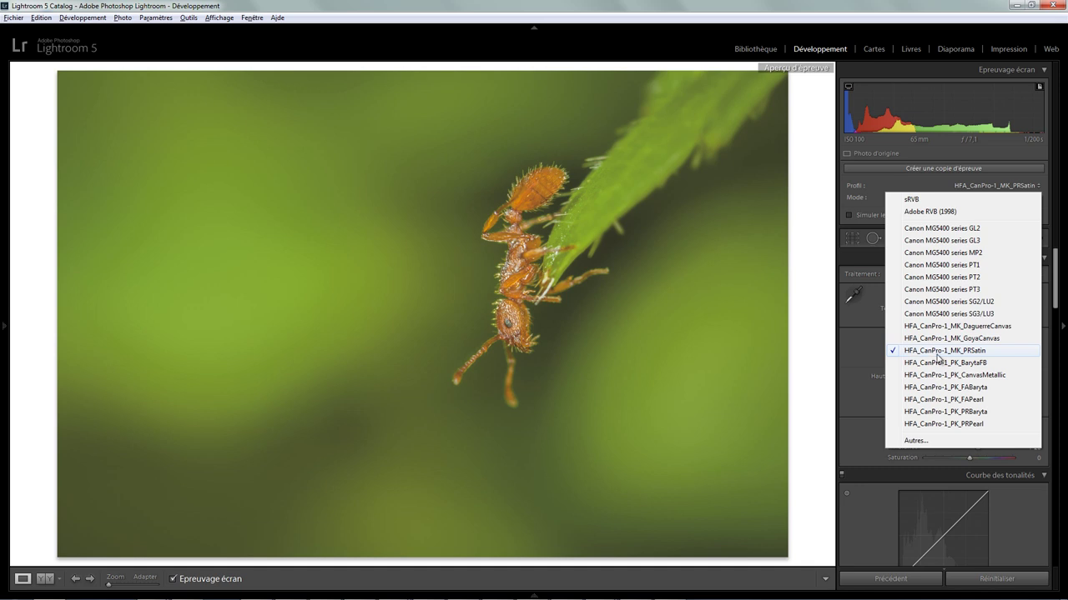
{"action": "left_click", "coordinate": [964, 352]}
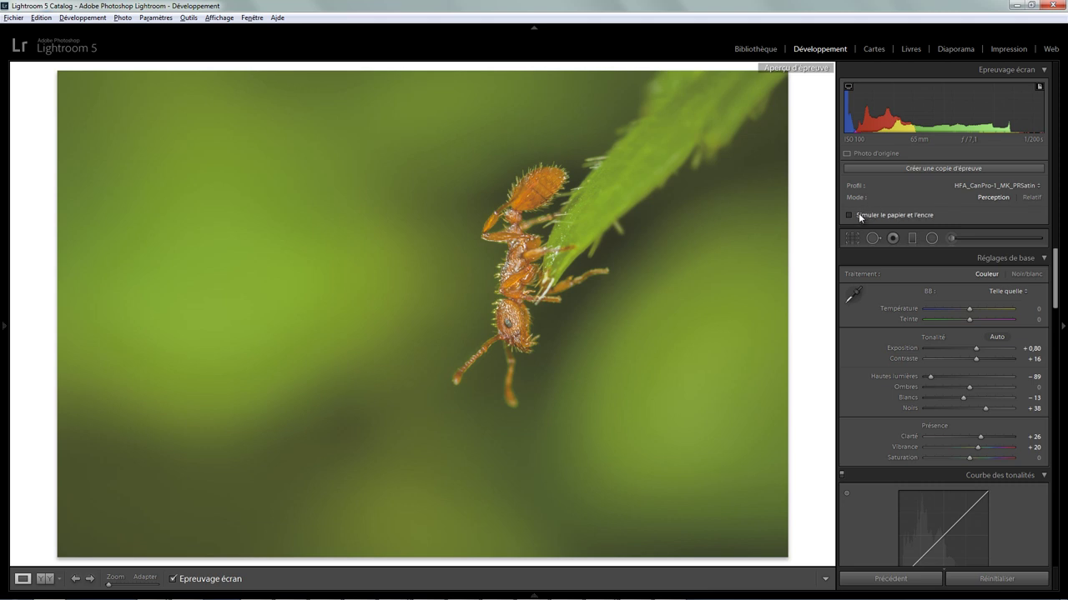
- Enable Simuler le papier et l'encre and show the current photo beside the proof in Before/After view
{"action": "left_click", "coordinate": [859, 215]}
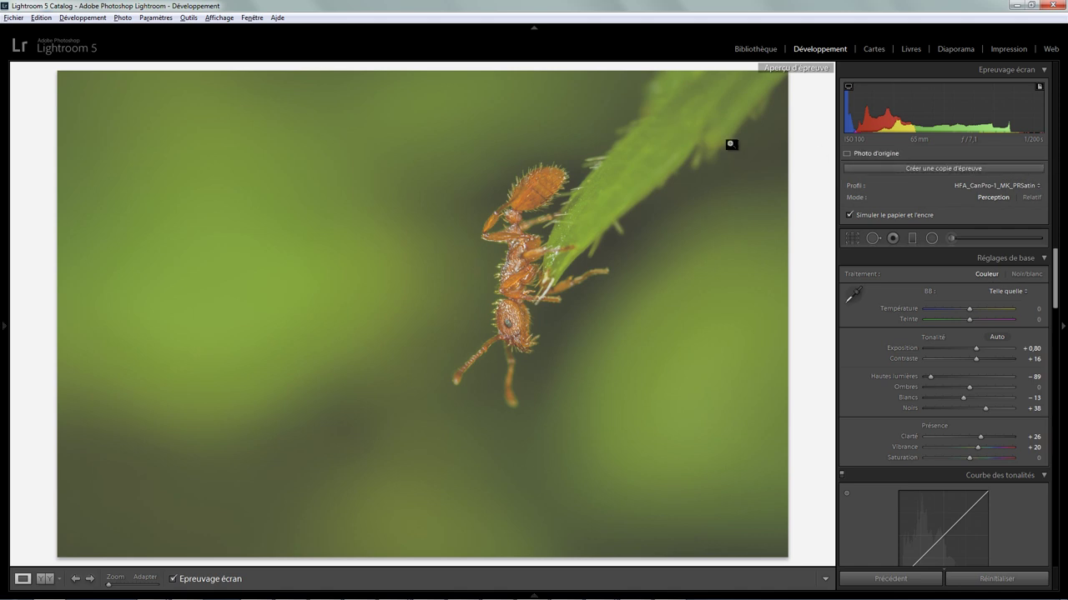
{"action": "left_click", "coordinate": [50, 579]}
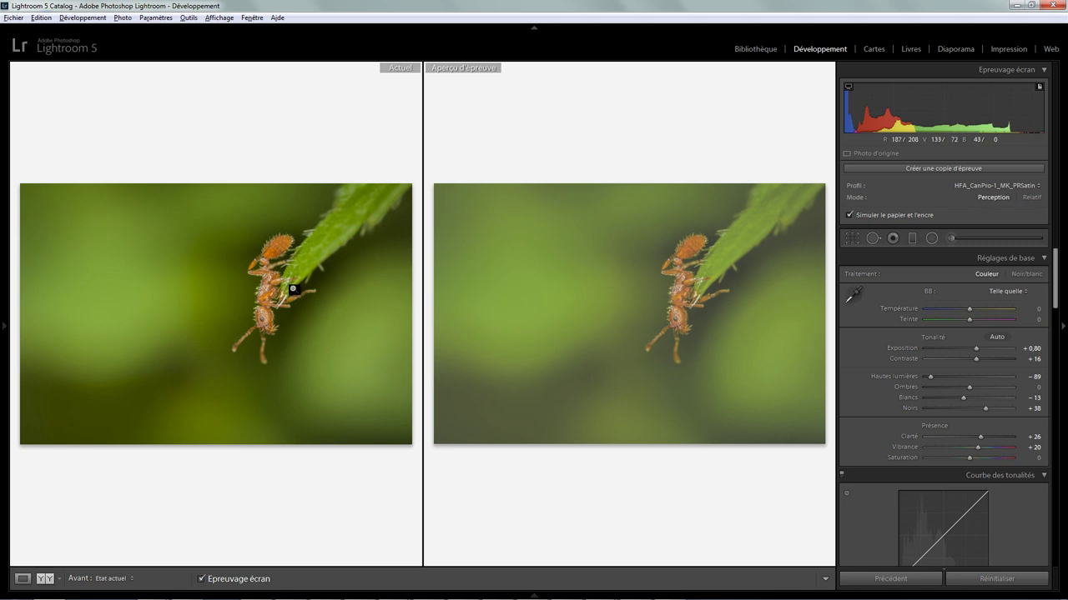
- Switch the proof profile to HFA_CanPro-1_PK_PRBaryta and return to a single Loupe proof view
{"action": "left_click", "coordinate": [978, 187]}
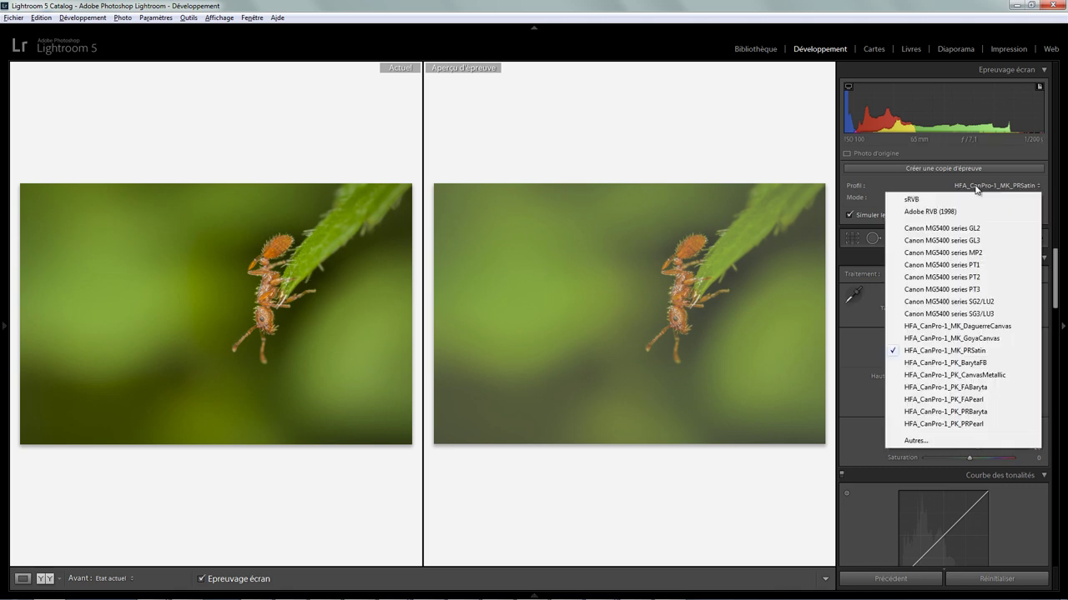
{"action": "left_click", "coordinate": [971, 412]}
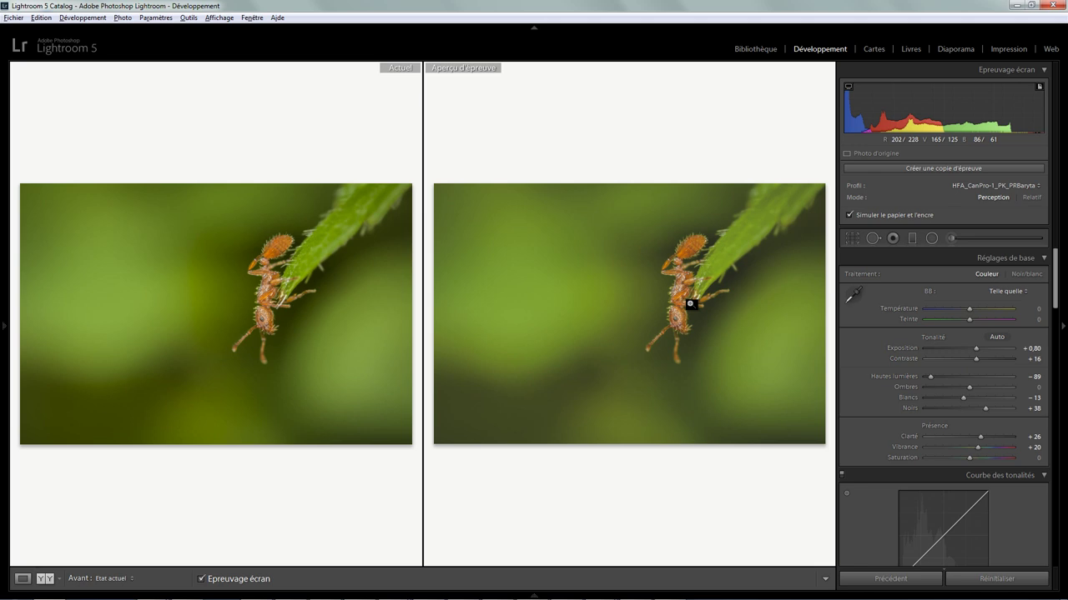
{"action": "left_click", "coordinate": [23, 578]}
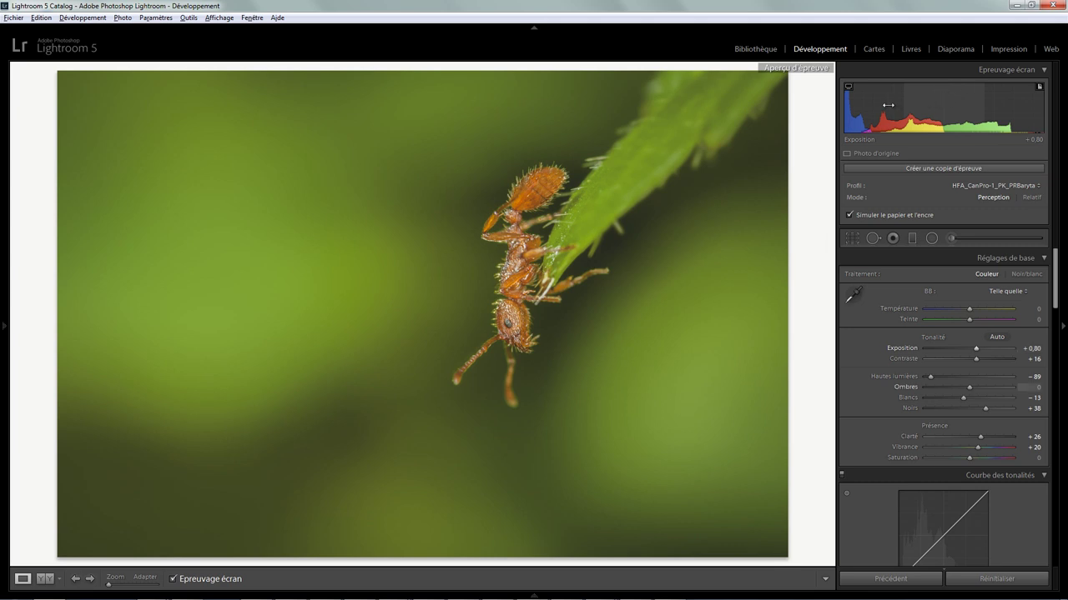
- Turn on the blue monitor gamut warning and inspect the ant's gaster and head at 1:1
{"action": "left_click", "coordinate": [847, 88]}
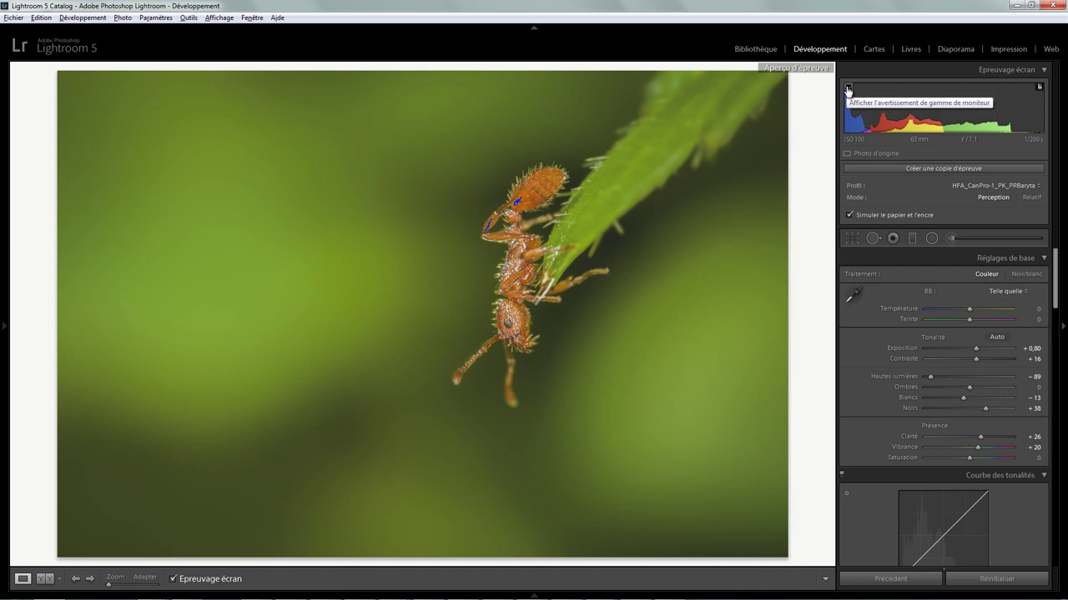
{"action": "left_click", "coordinate": [514, 201]}
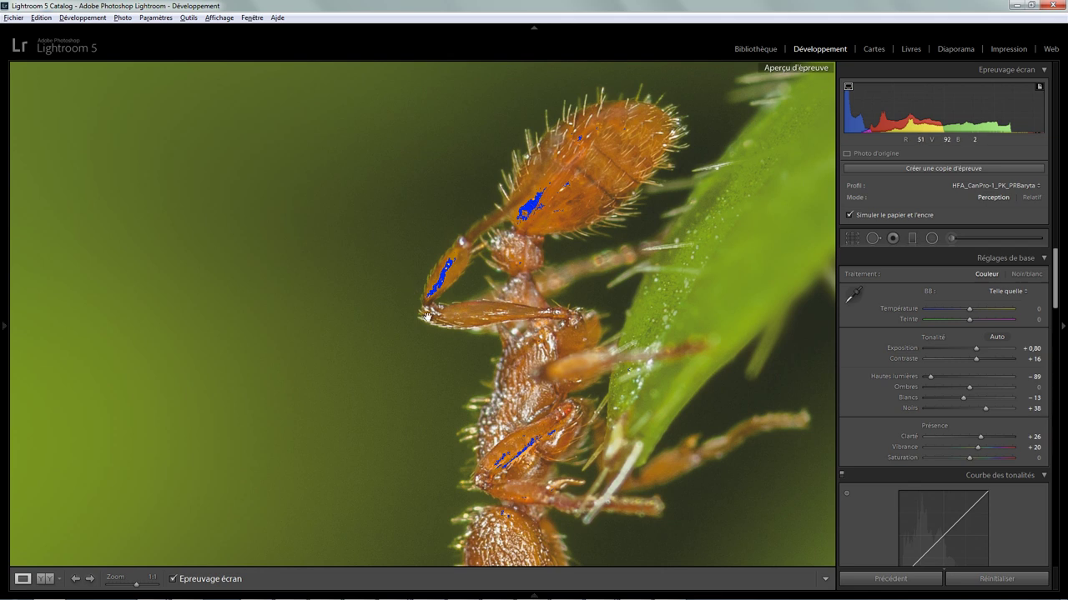
{"action": "left_click", "coordinate": [540, 210]}
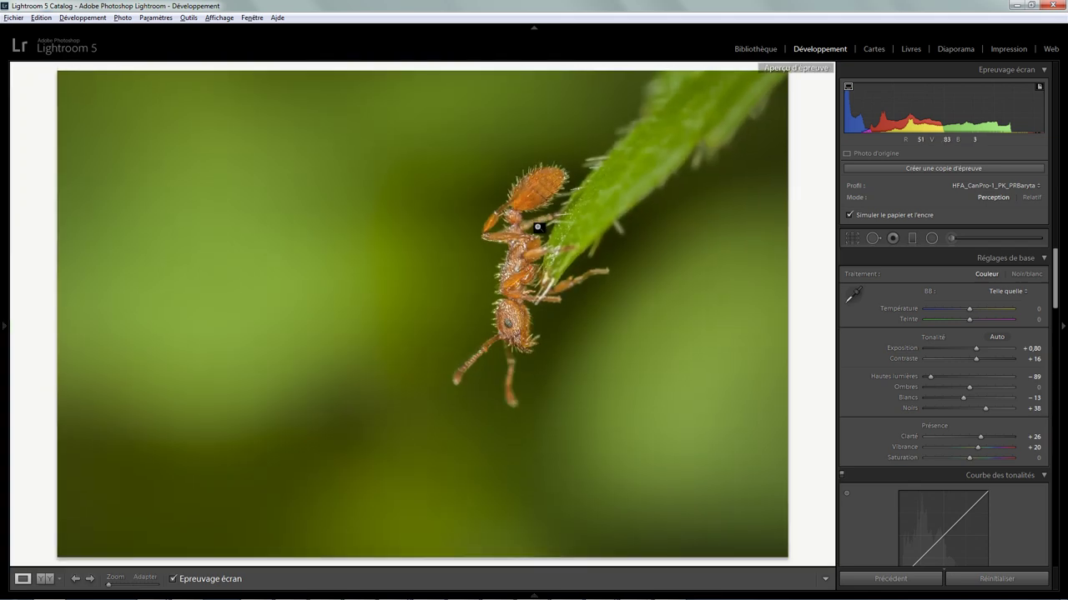
{"action": "left_click", "coordinate": [848, 87]}
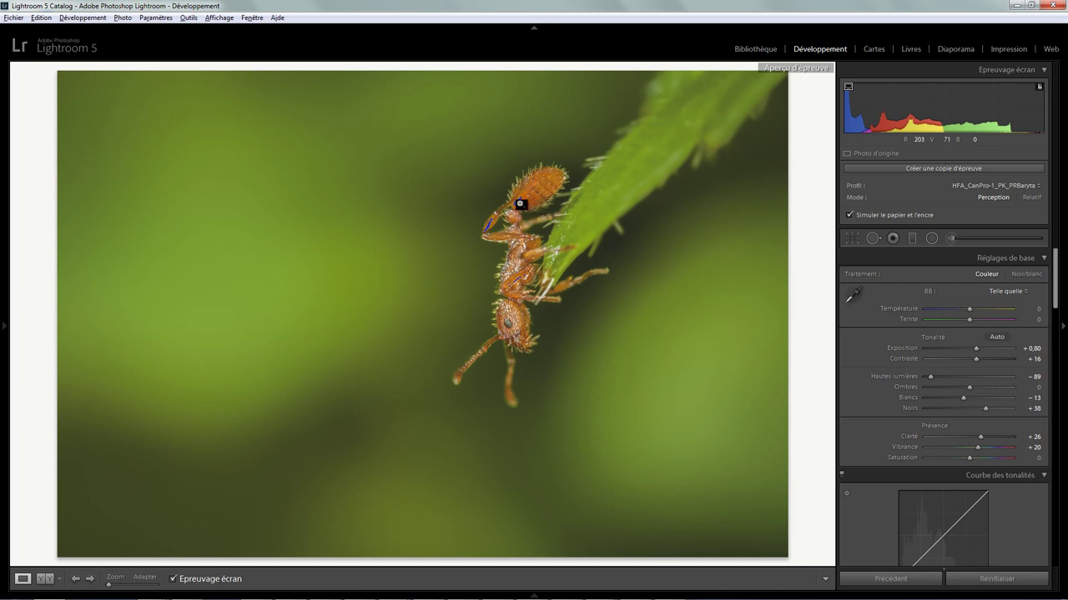
{"action": "left_click", "coordinate": [522, 205]}
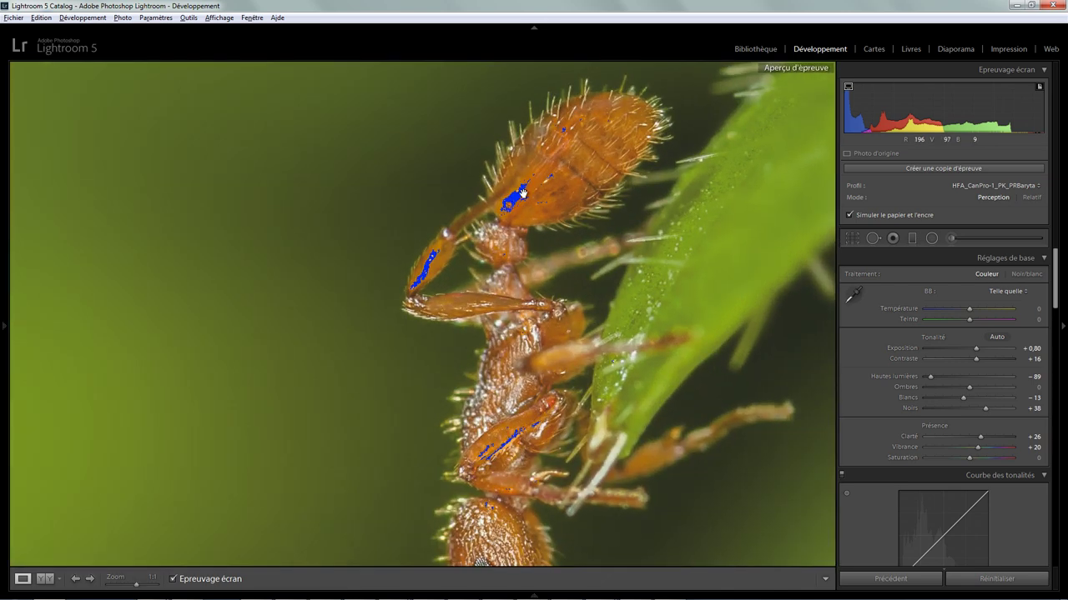
{"action": "left_click", "coordinate": [541, 205]}
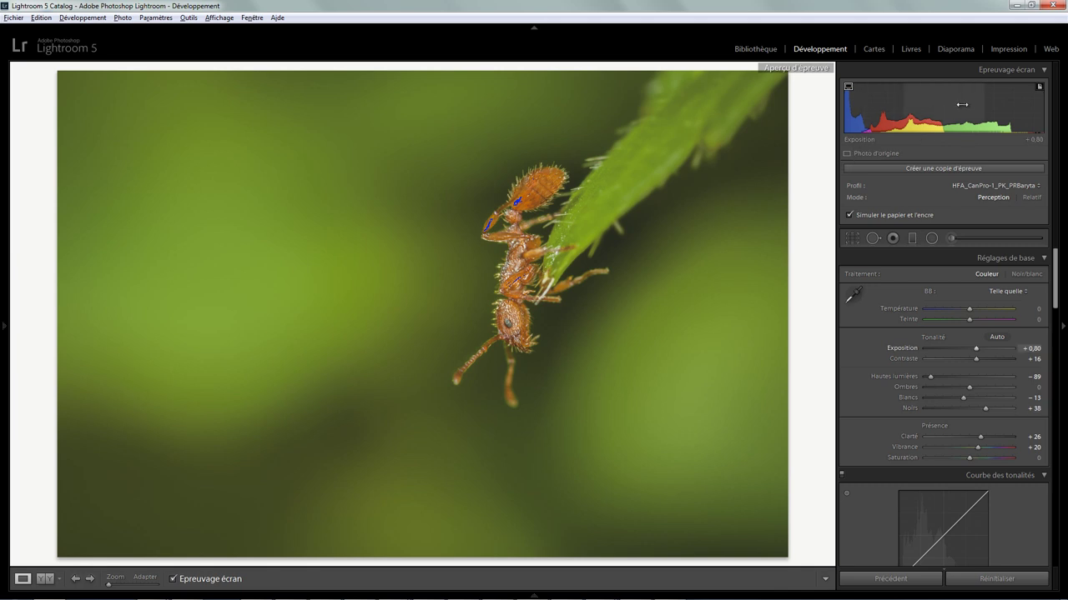
- Replace the monitor warning with the red destination gamut warning, toggling it once to compare
{"action": "left_click", "coordinate": [1039, 87]}
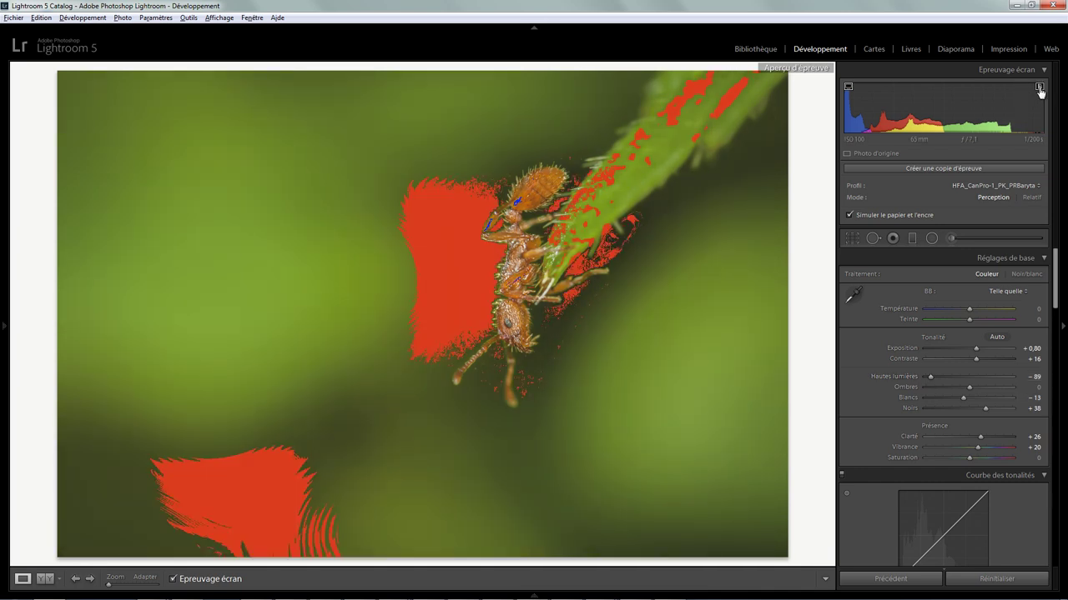
{"action": "left_click", "coordinate": [848, 87]}
{"action": "left_click", "coordinate": [1039, 86]}
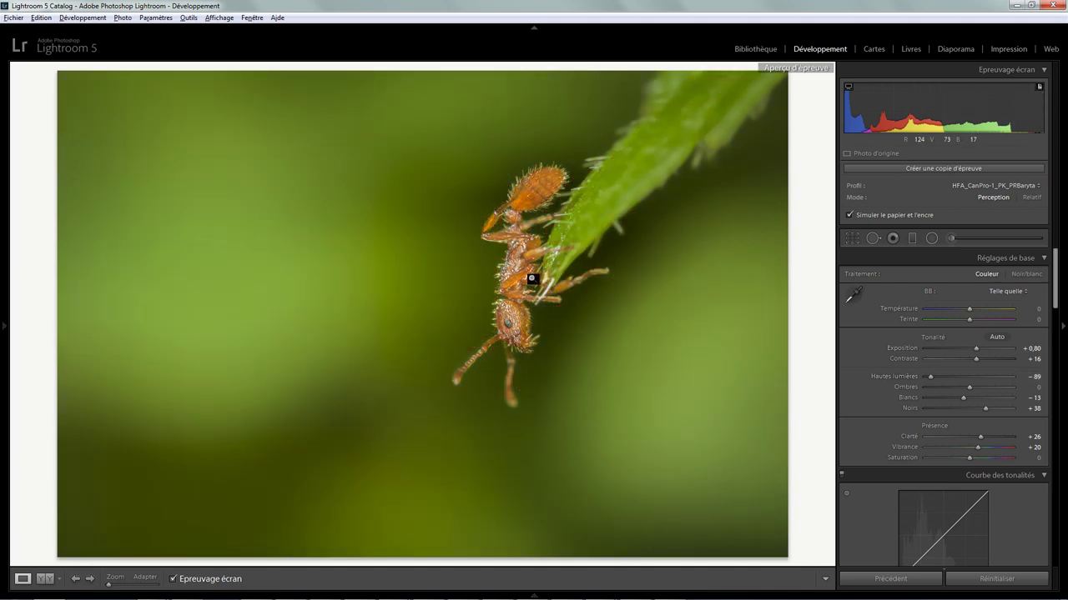
{"action": "left_click", "coordinate": [1040, 86]}
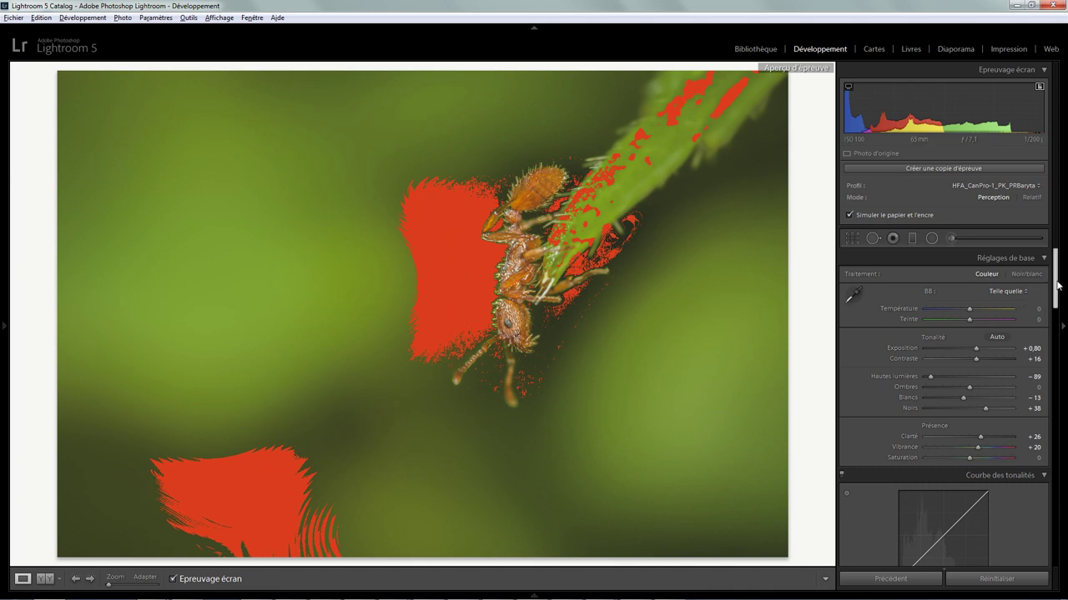
- Drag down on the green background with the HSL Saturation targeted tool: Vert −20, Jaune −7
{"action": "left_click_drag", "start_coordinate": [1056, 290], "coordinate": [1056, 359]}
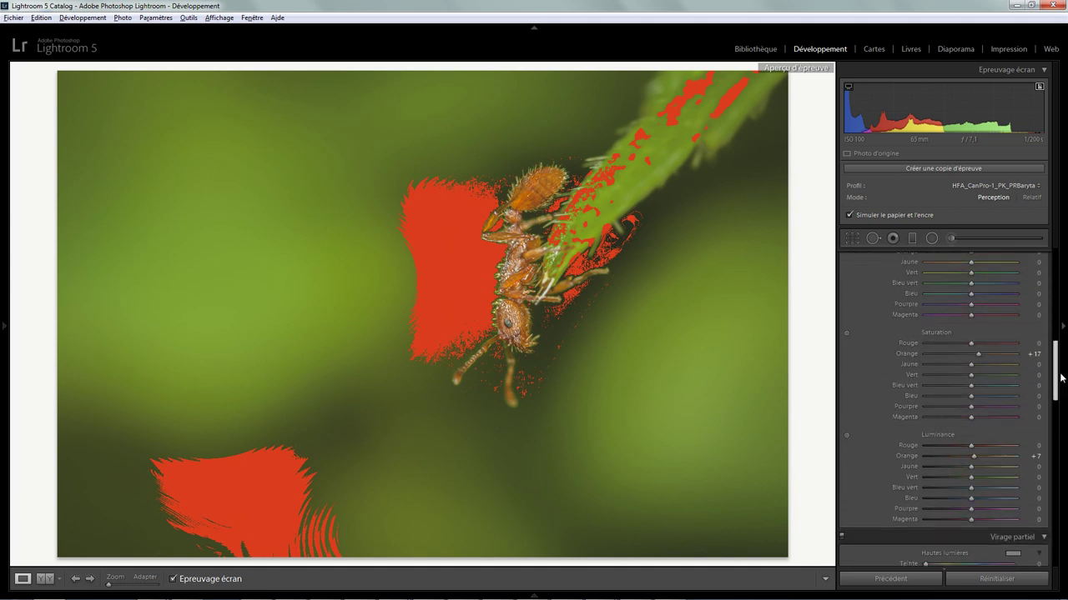
{"action": "left_click", "coordinate": [845, 333]}
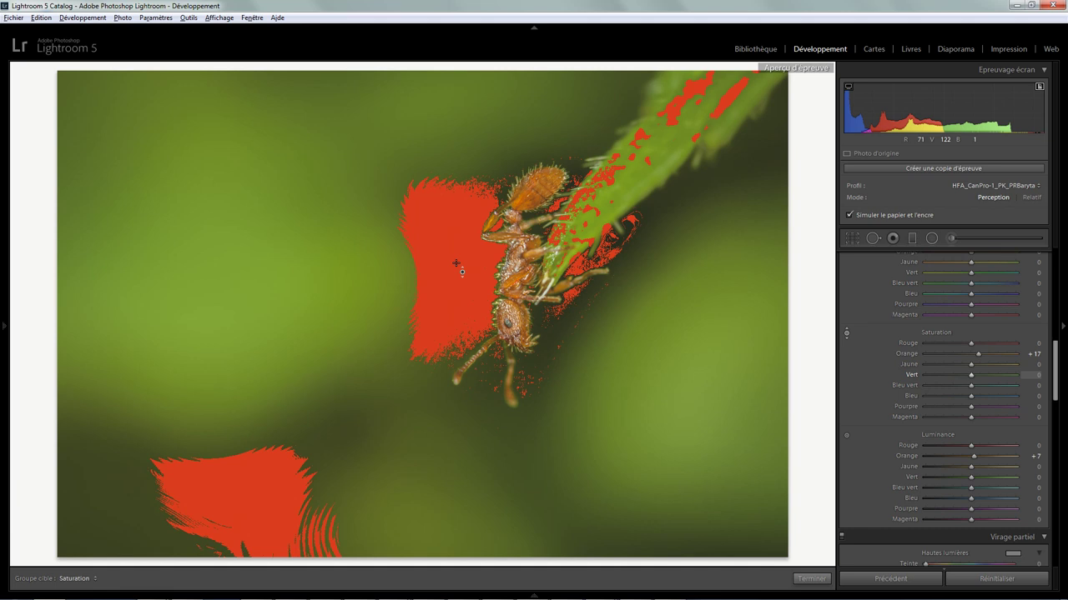
{"action": "left_click_drag", "start_coordinate": [456, 265], "coordinate": [455, 277]}
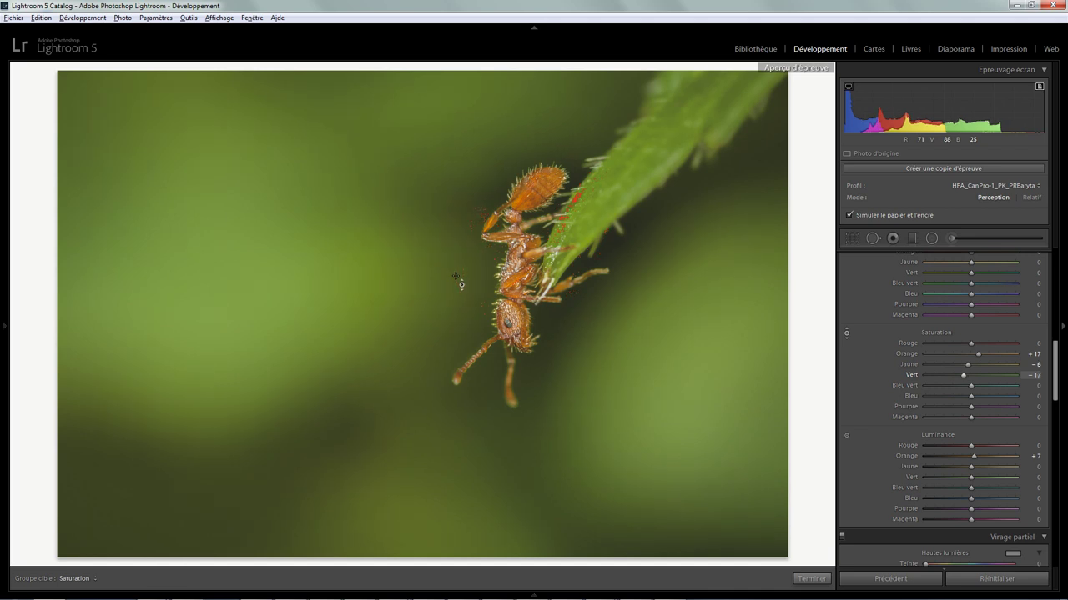
{"action": "left_click_drag", "start_coordinate": [455, 277], "coordinate": [455, 280]}
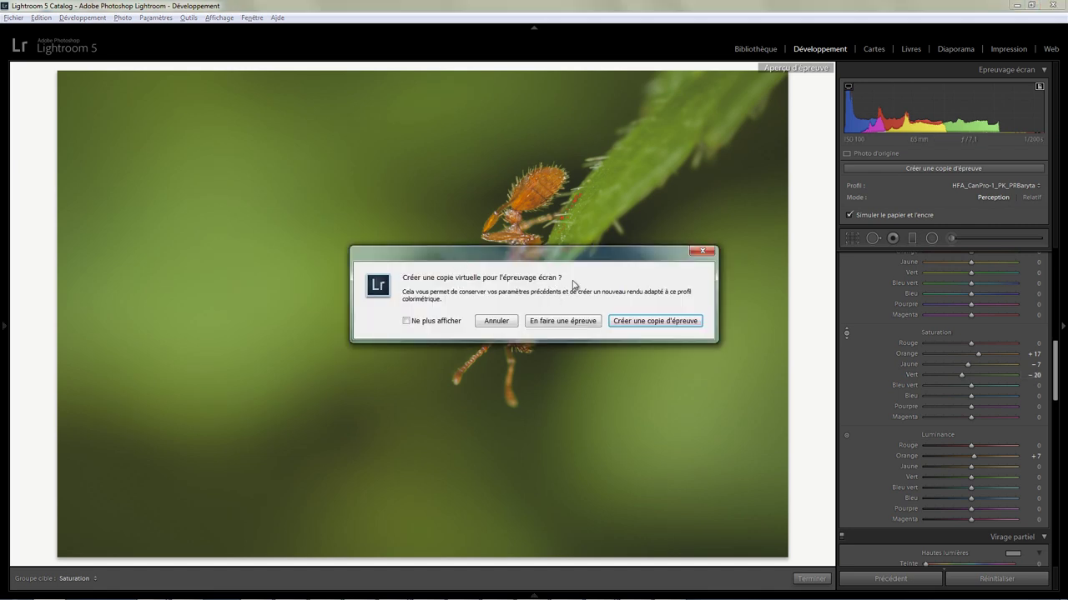
- Accept the prompt with 'Créer une copie d'épreuve' to make a virtual proof copy
{"action": "left_click_drag", "start_coordinate": [564, 255], "coordinate": [518, 255]}
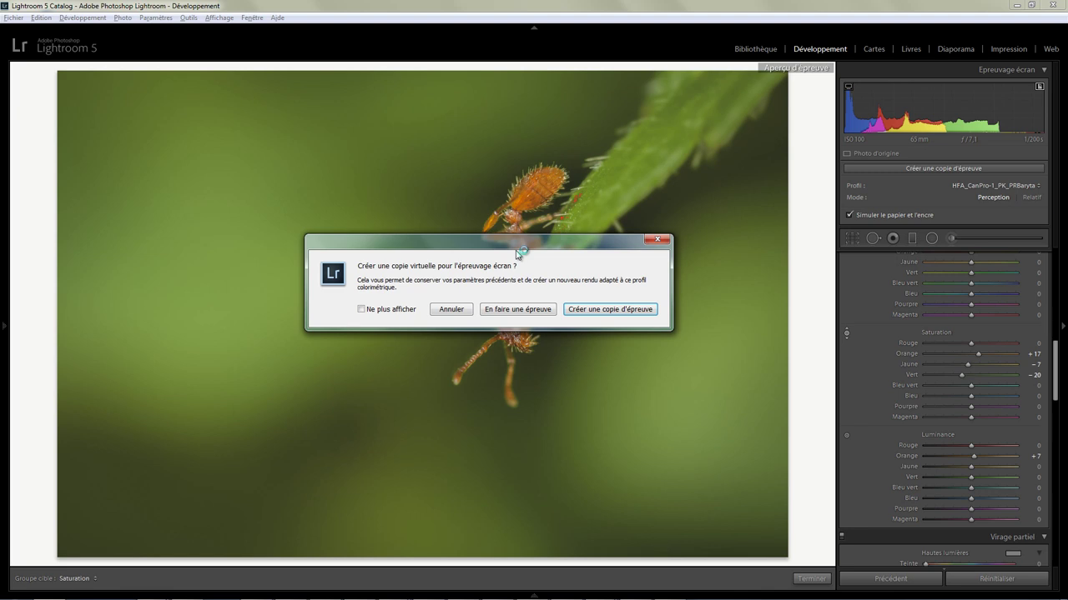
{"action": "left_click", "coordinate": [622, 310]}
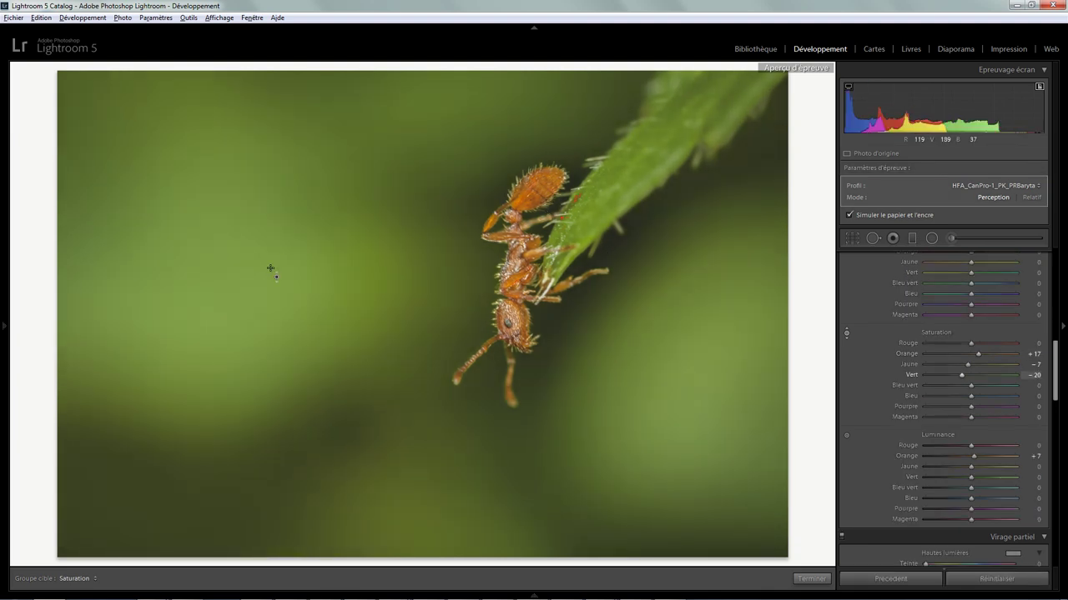
- Check the gamut warning, exit the targeted tool with Terminer, and view original and proof side by side
{"action": "left_click", "coordinate": [848, 88]}
{"action": "left_click", "coordinate": [849, 88]}
{"action": "left_click", "coordinate": [811, 578]}
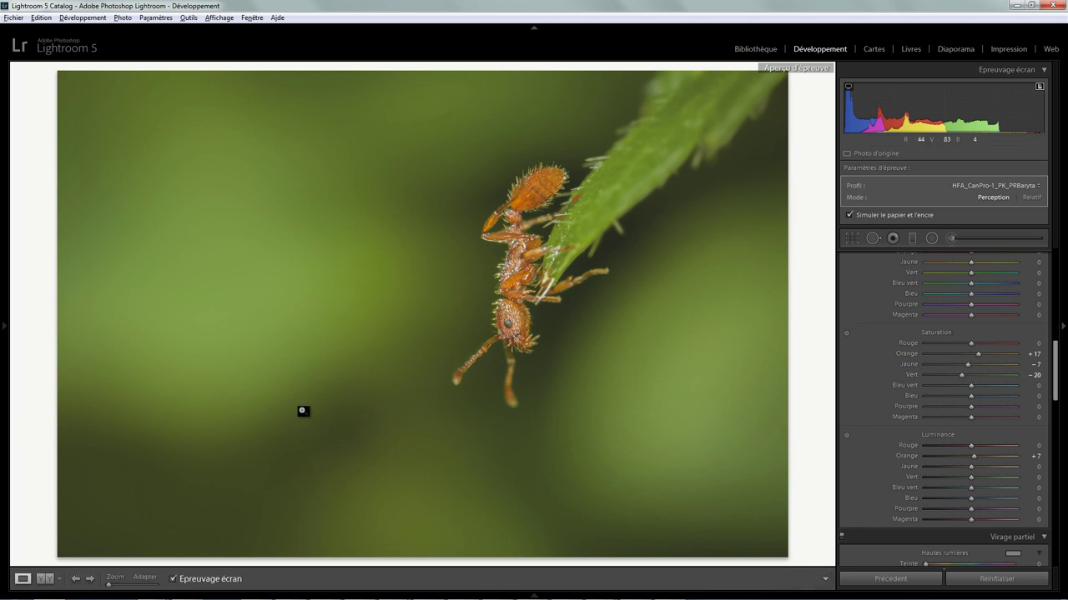
{"action": "left_click", "coordinate": [48, 578]}
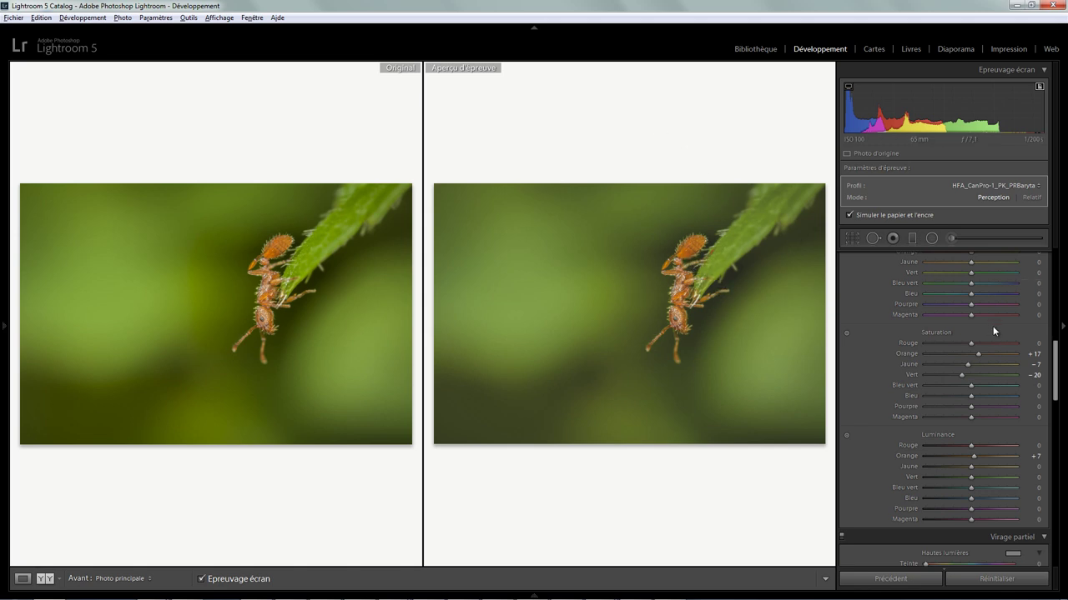
- Set the proof copy's Clarté to +62 and Contraste to +25 in Réglages de base
{"action": "scroll", "coordinate": [1041, 364], "scroll_direction": "up", "scroll_amount": 3}
{"action": "scroll", "coordinate": [1013, 357], "scroll_direction": "up", "scroll_amount": 3}
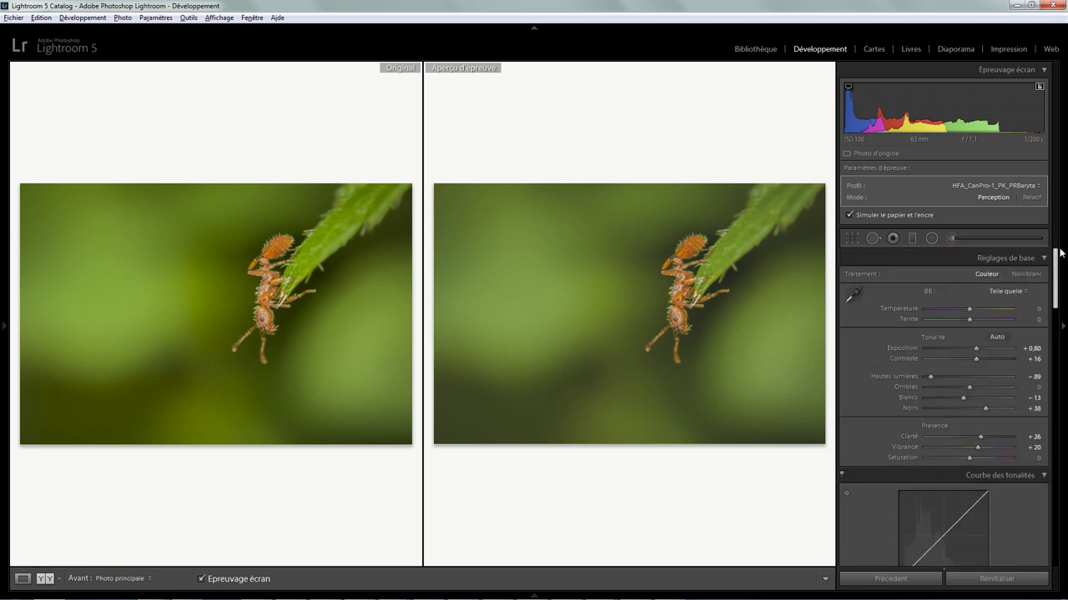
{"action": "scroll", "coordinate": [985, 351], "scroll_direction": "up", "scroll_amount": 3}
{"action": "mouse_move", "coordinate": [975, 358]}
{"action": "left_mouse_down"}
{"action": "mouse_move", "coordinate": [990, 359]}
{"action": "mouse_move", "coordinate": [979, 355]}
{"action": "left_mouse_up"}
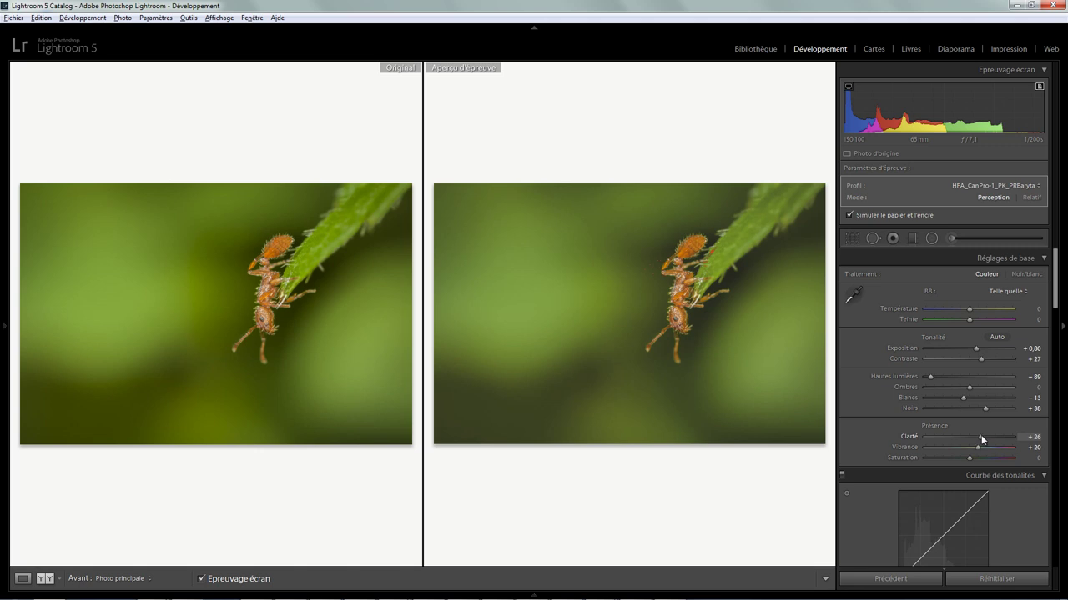
{"action": "left_click_drag", "start_coordinate": [981, 436], "coordinate": [992, 437]}
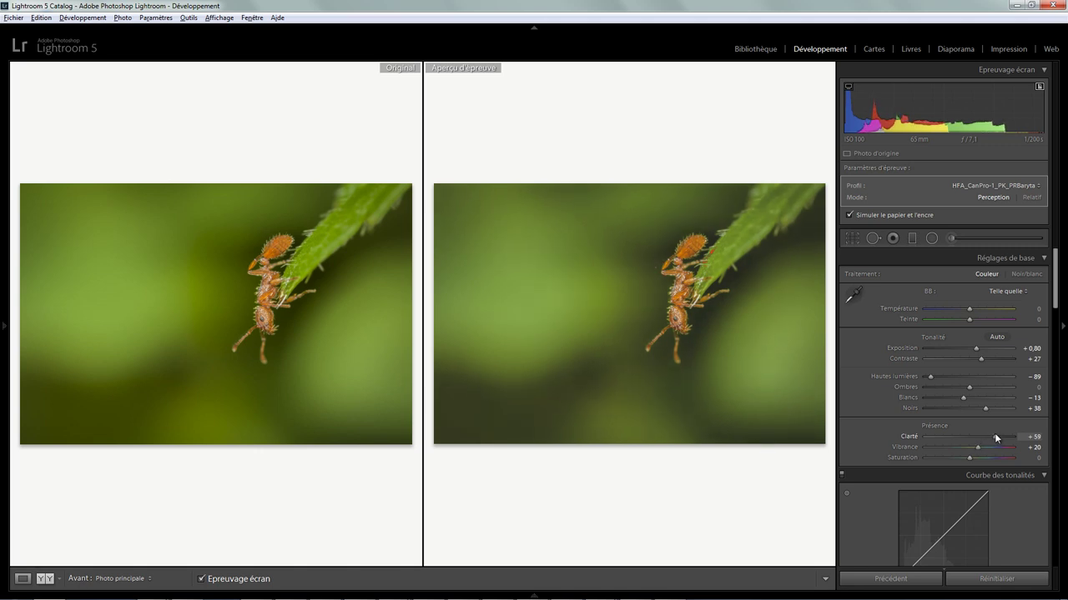
{"action": "left_click_drag", "start_coordinate": [994, 435], "coordinate": [996, 435]}
{"action": "left_click_drag", "start_coordinate": [979, 358], "coordinate": [978, 357]}
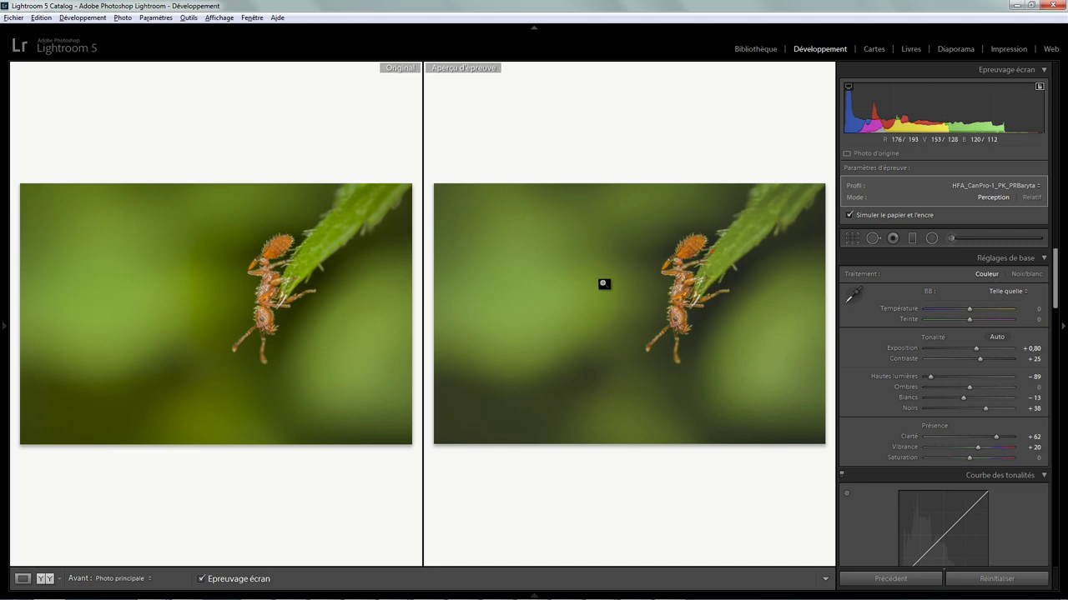
- Choose HFA_CanPro-1_MK_PRSatin from the Soft Proofing Profil dropdown
{"action": "left_click", "coordinate": [974, 189]}
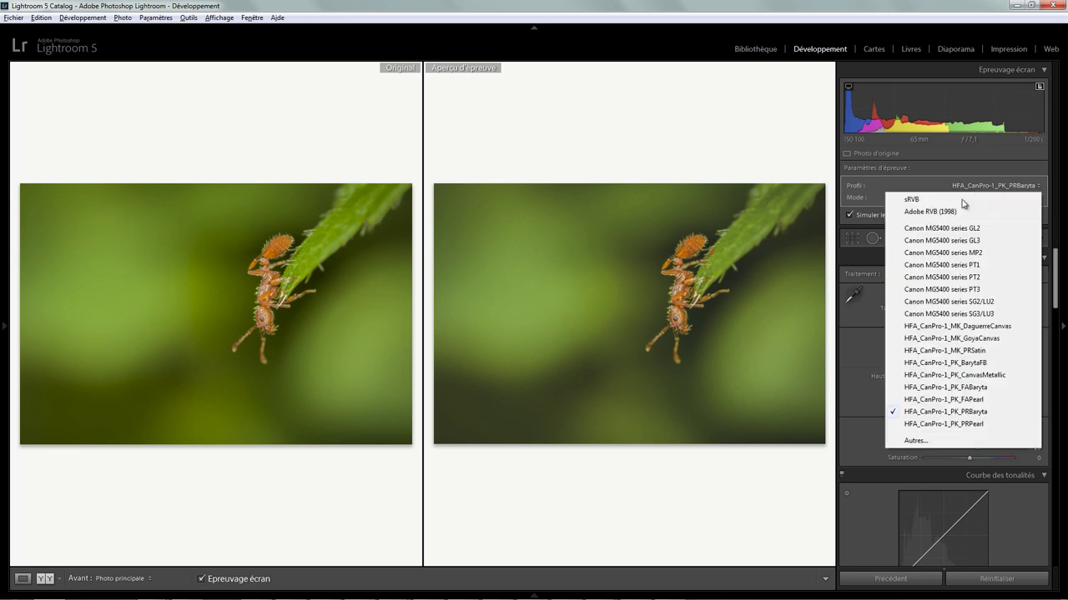
{"action": "left_click", "coordinate": [959, 350]}
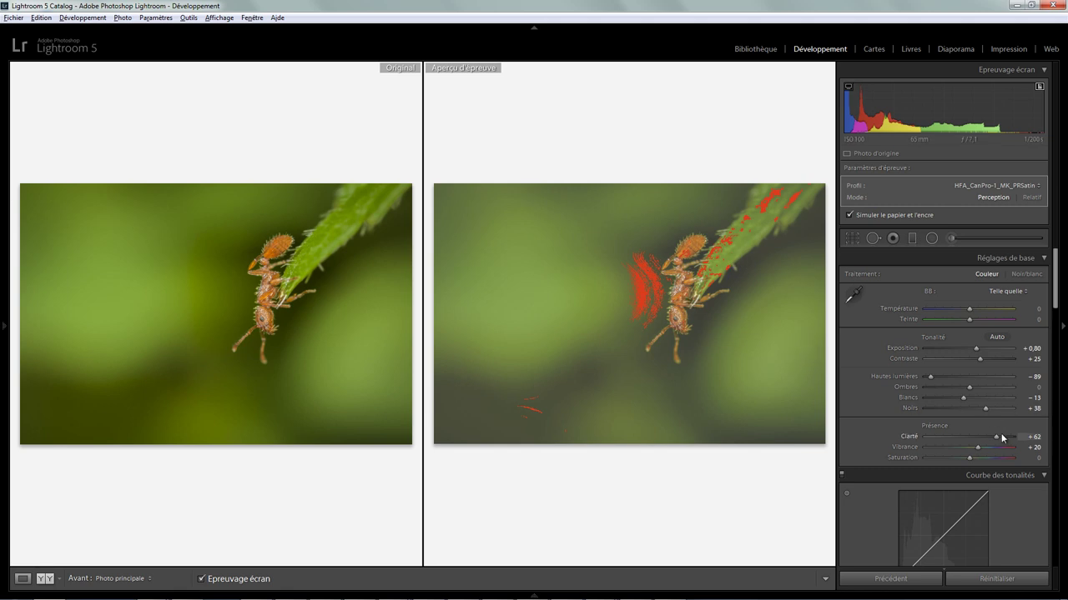
- Set the proof's Clarity to +99 and Contrast to +67, then turn off the destination gamut warning
{"action": "left_click_drag", "start_coordinate": [996, 441], "coordinate": [1013, 441]}
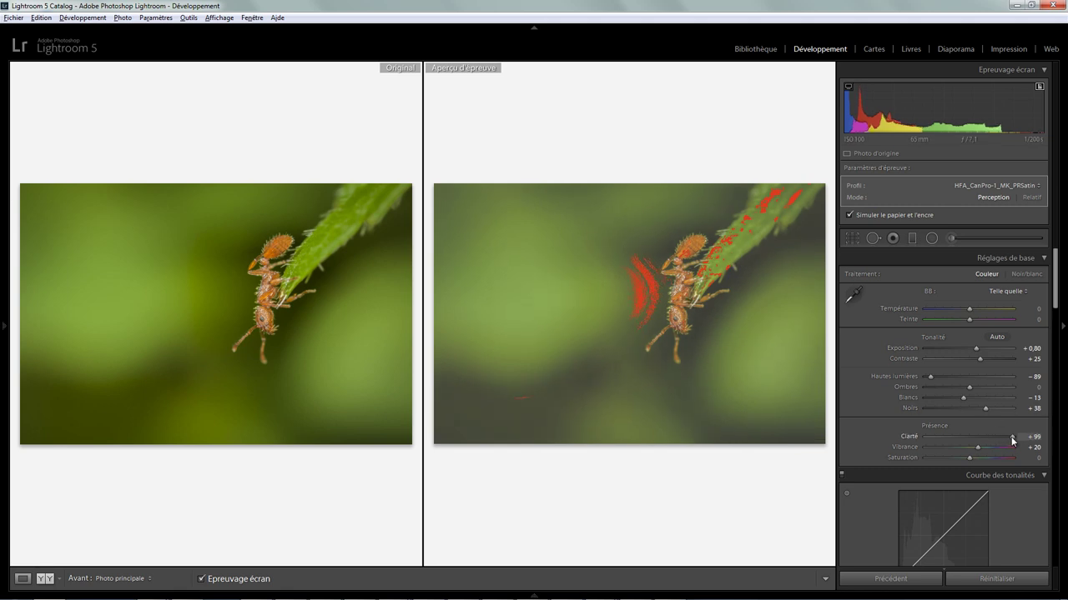
{"action": "left_click_drag", "start_coordinate": [977, 358], "coordinate": [1001, 359]}
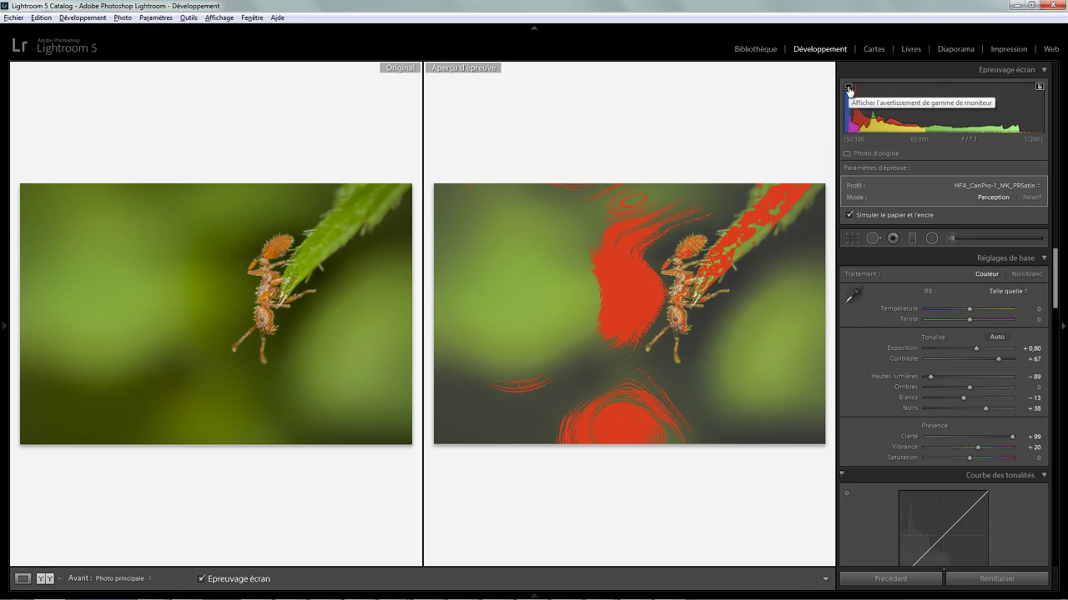
{"action": "left_click", "coordinate": [1040, 87]}
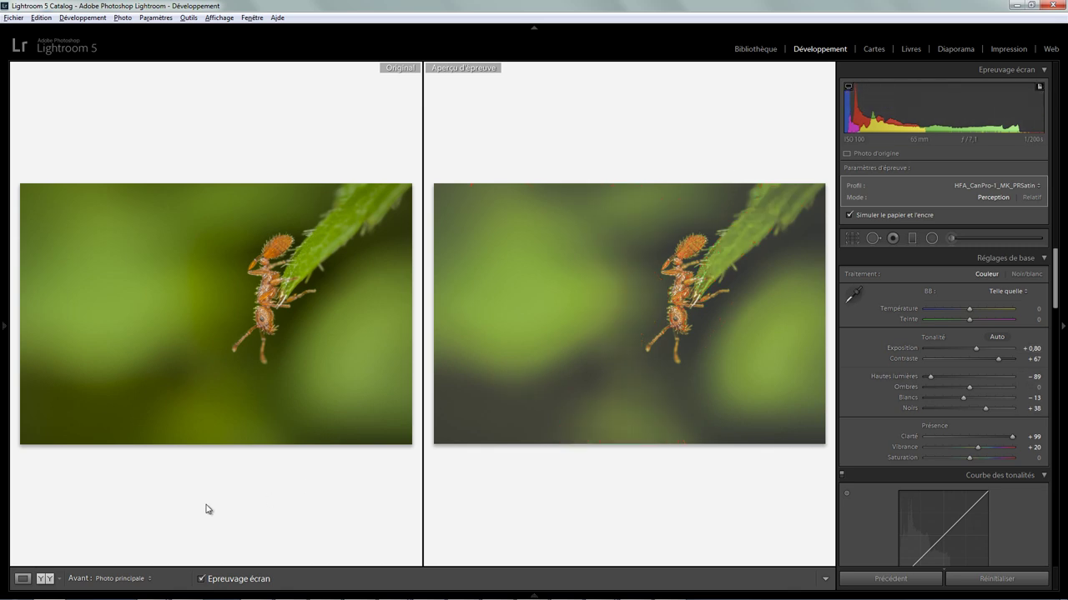
- Switch to Loupe view so only the adjusted ant proof is shown, large
{"action": "left_click", "coordinate": [22, 579]}
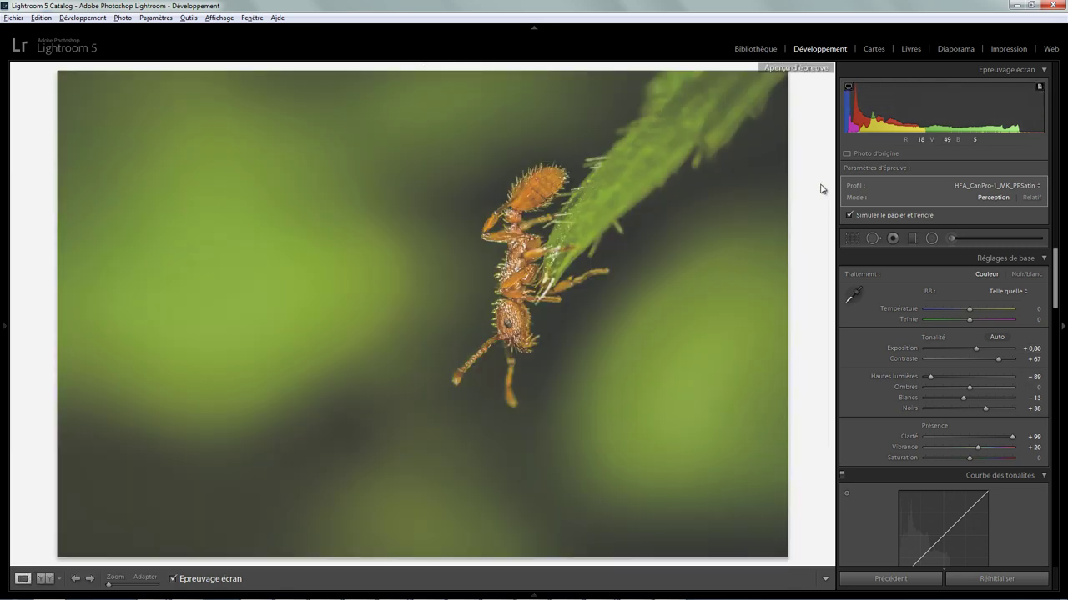